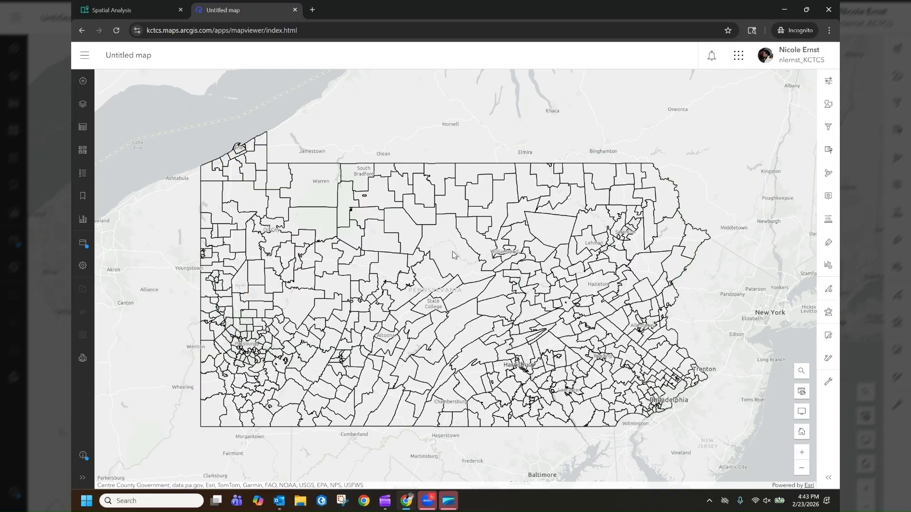
Examine the attributes of a school district in north-central Pennsylvania, including its intermediate unit name.
click(453, 251)
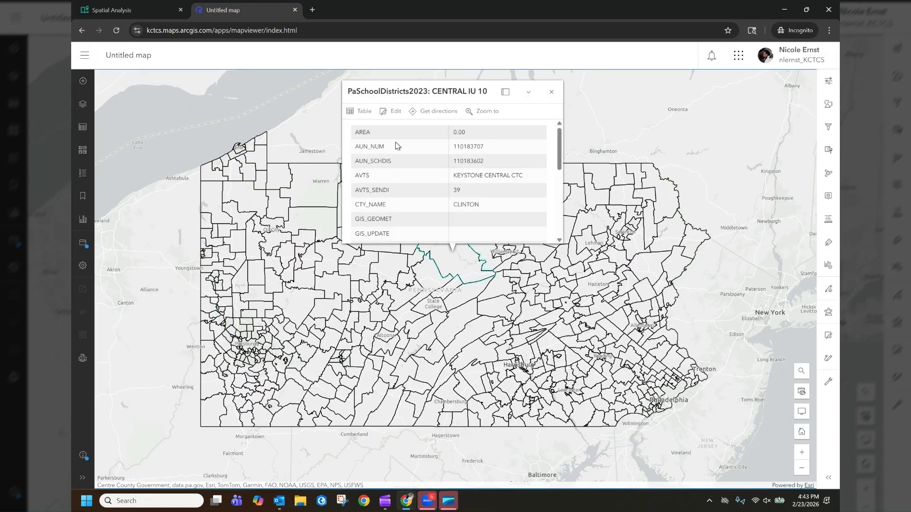
scroll(379, 215, down, 2)
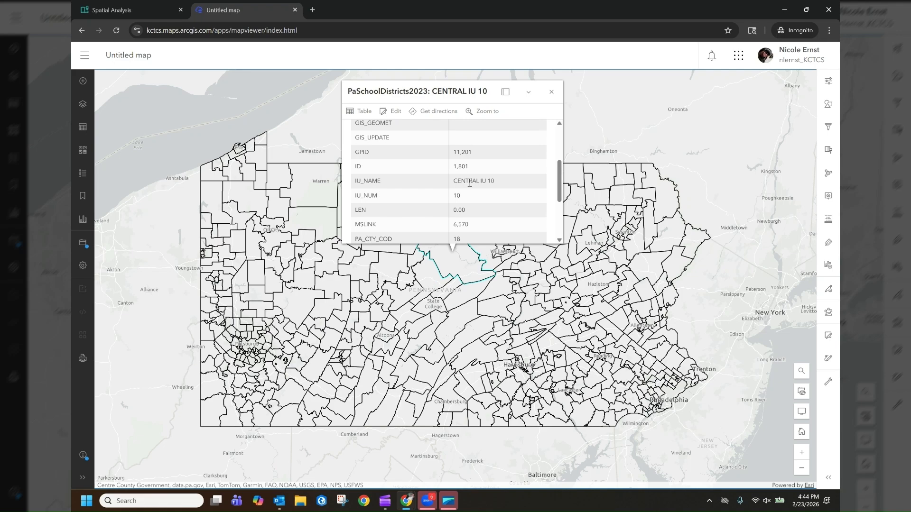
click(553, 92)
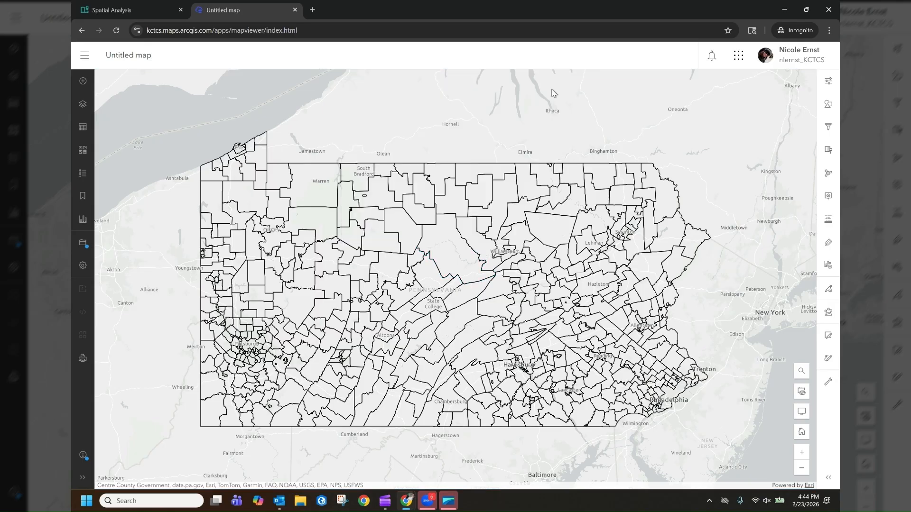
Open the Dissolve Boundaries analysis tool and choose School Districts as its input layer.
click(828, 314)
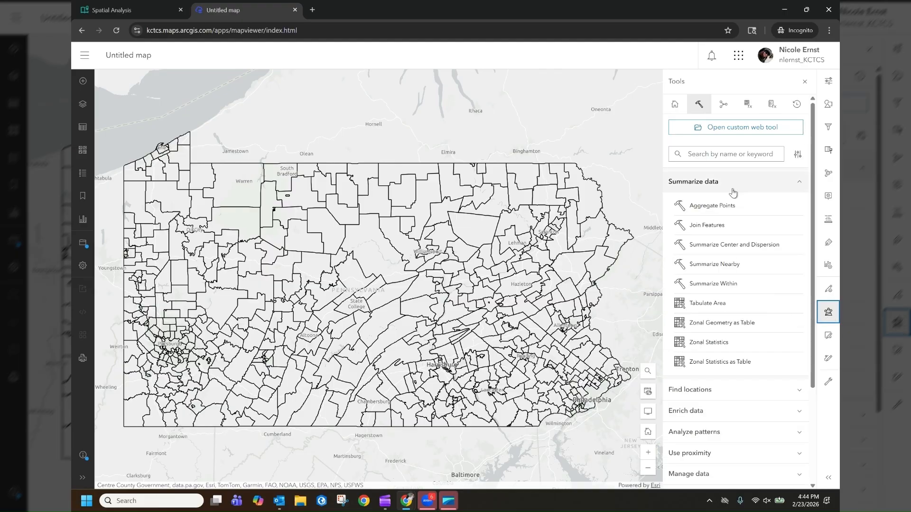
scroll(727, 383, down, 1)
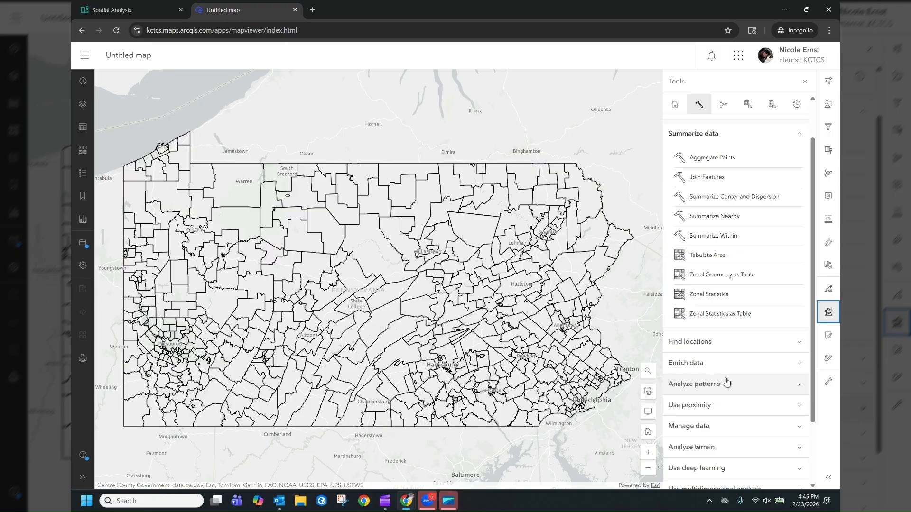
scroll(726, 386, down, 1)
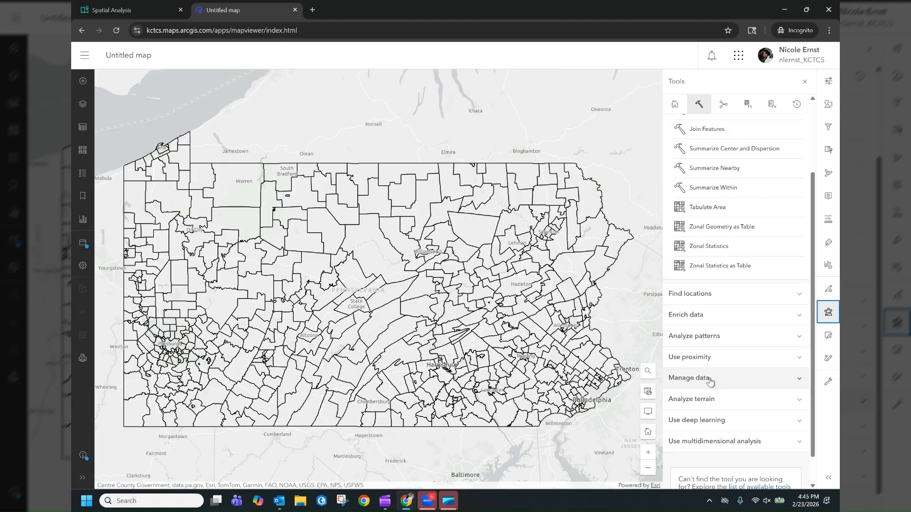
click(710, 382)
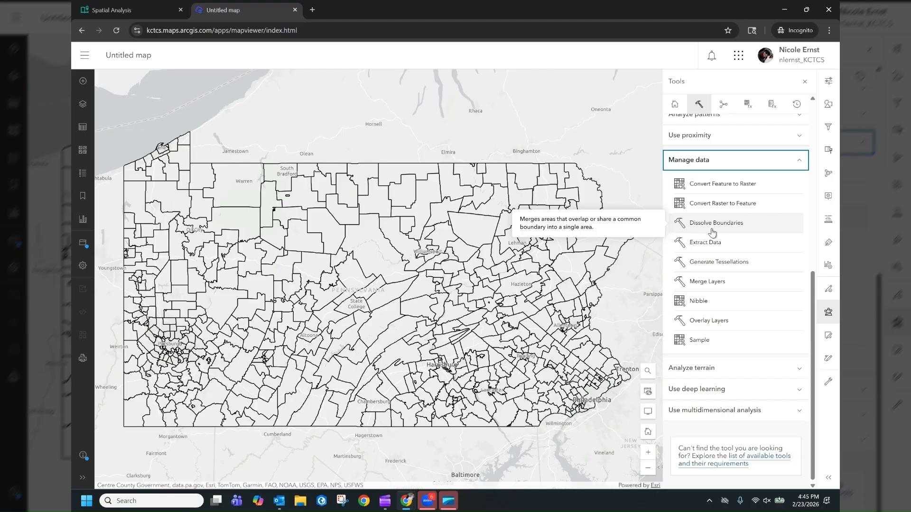
click(713, 232)
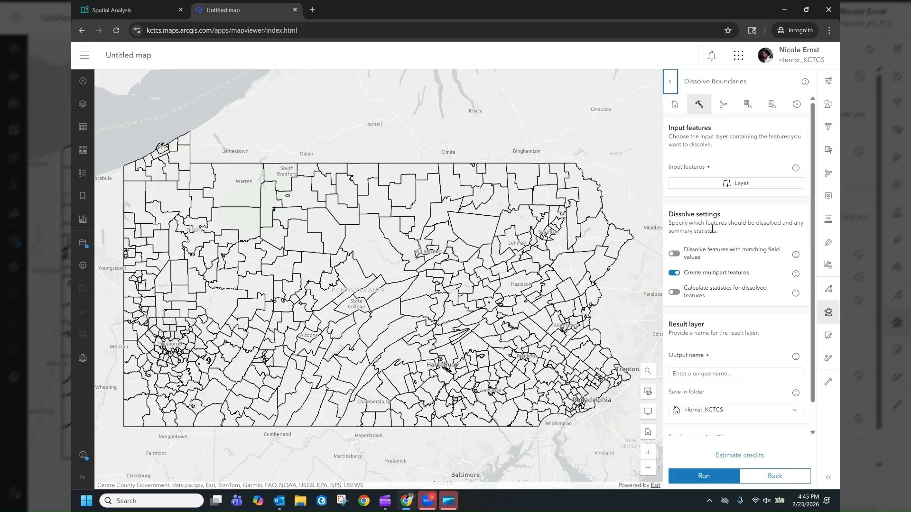
click(716, 188)
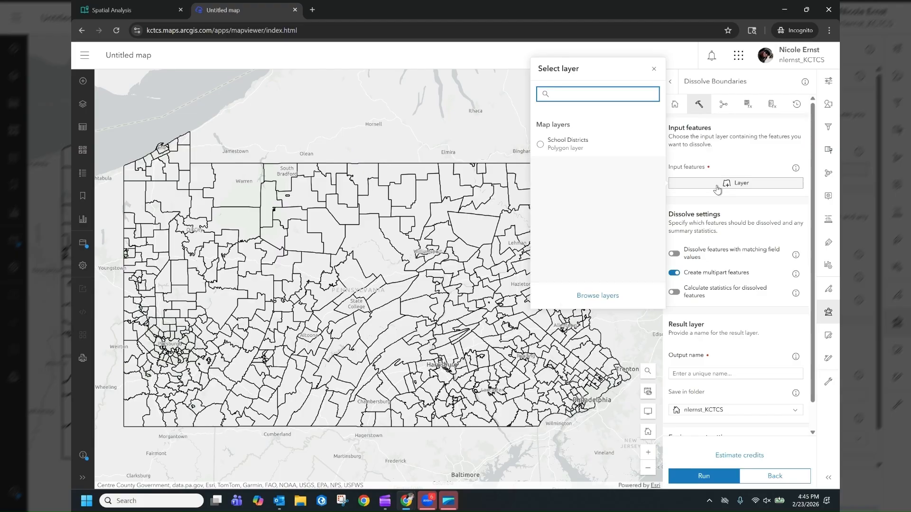
click(568, 143)
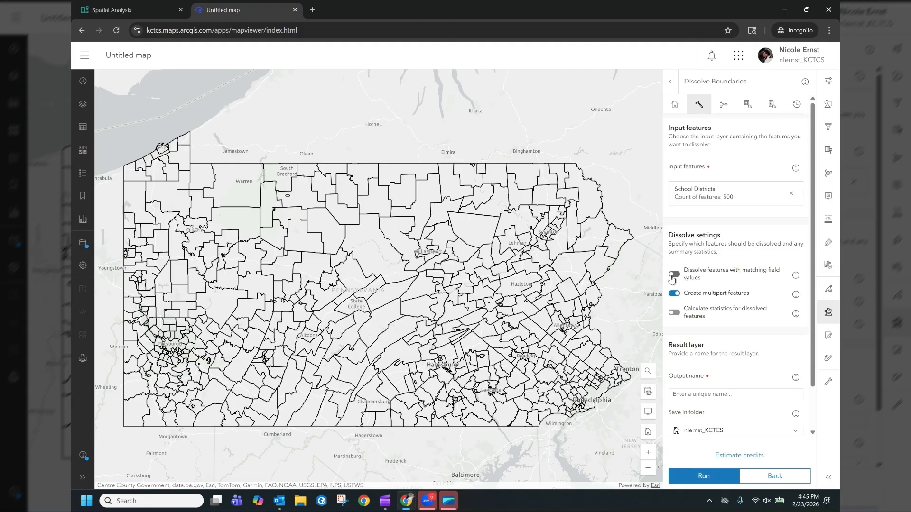
Set the dissolve to merge features with matching values in the IU_NAME field.
click(673, 276)
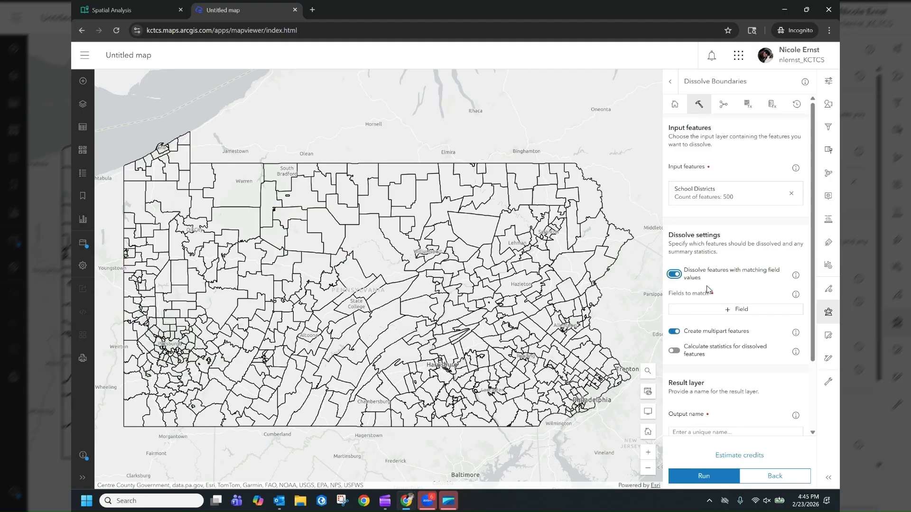
click(737, 311)
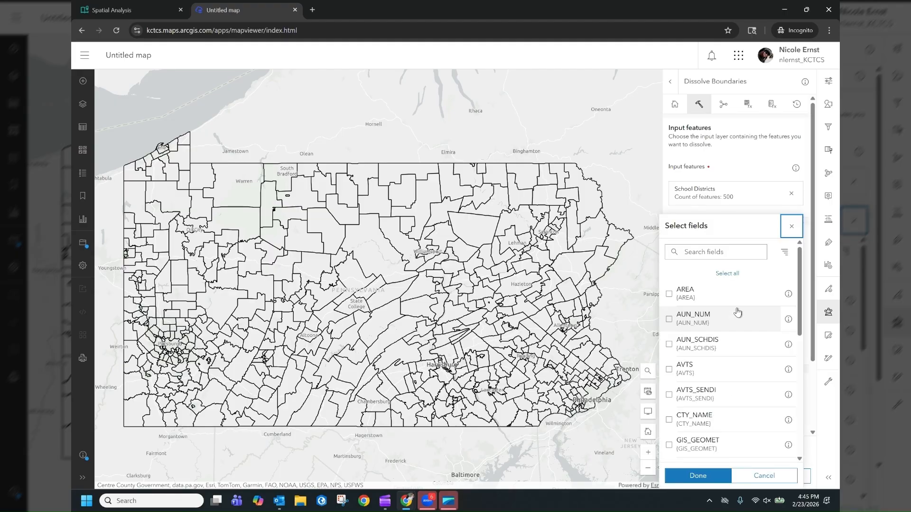
scroll(730, 342, down, 3)
scroll(712, 361, down, 1)
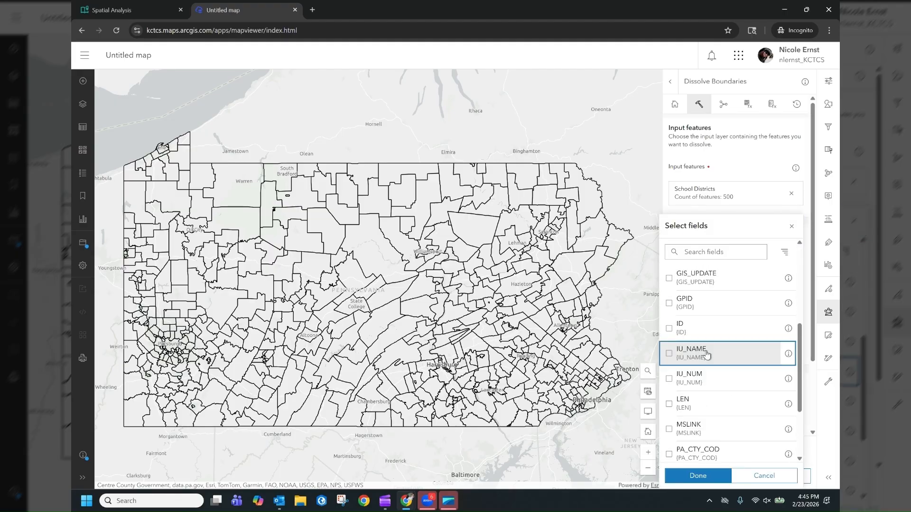
click(707, 355)
click(701, 481)
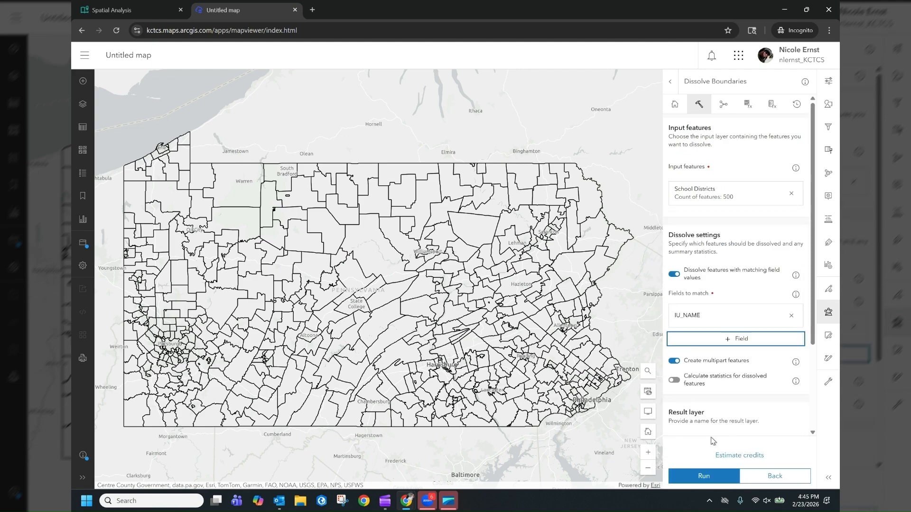
Name the dissolve result layer Intermediate_Units and run the analysis.
scroll(714, 424, down, 3)
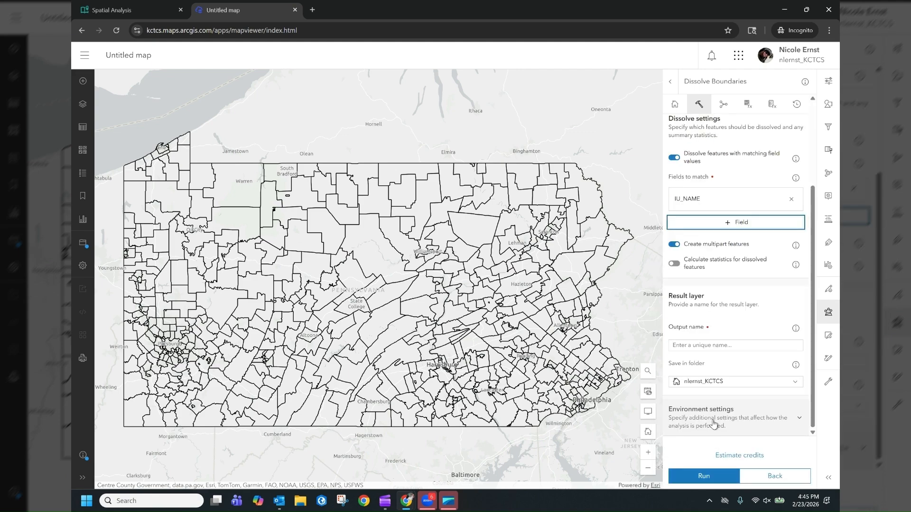
click(707, 345)
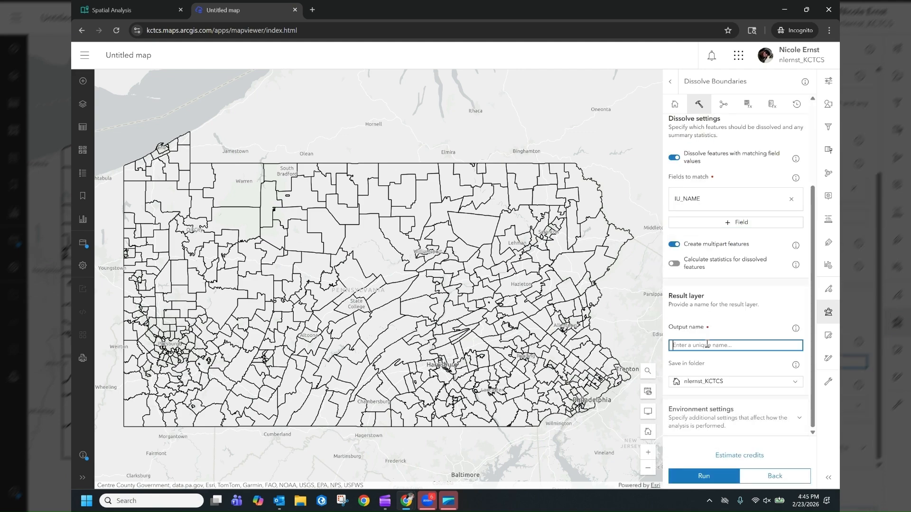
text(Intermediate_Units)
click(702, 479)
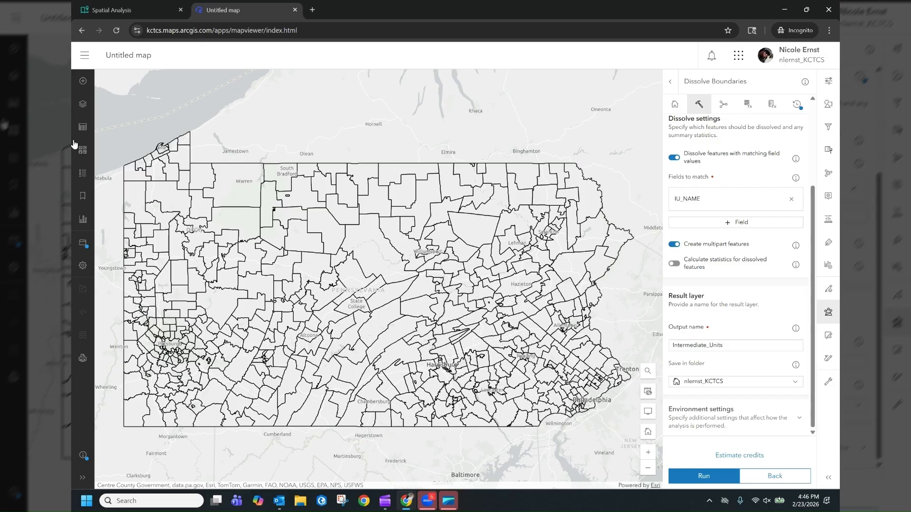
Hide the School Districts layer to inspect the dissolved Intermediate_Units boundaries across Pennsylvania.
click(83, 104)
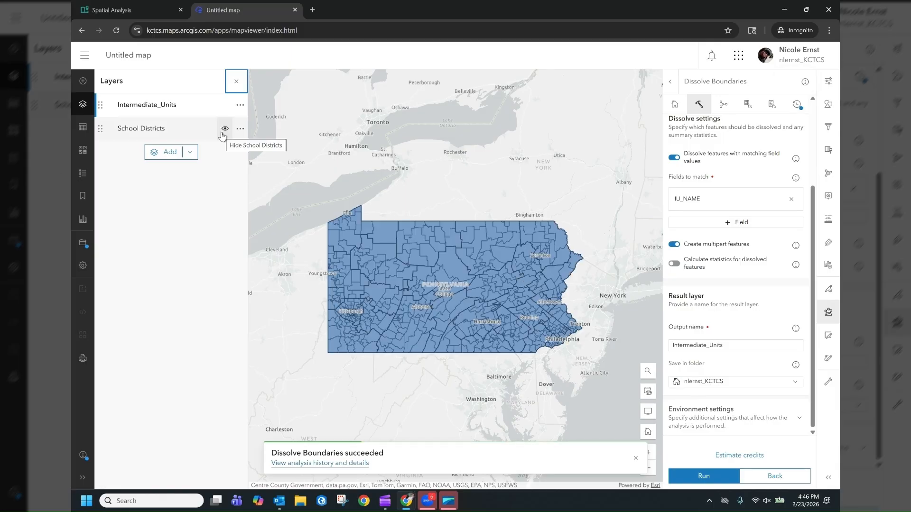
click(222, 135)
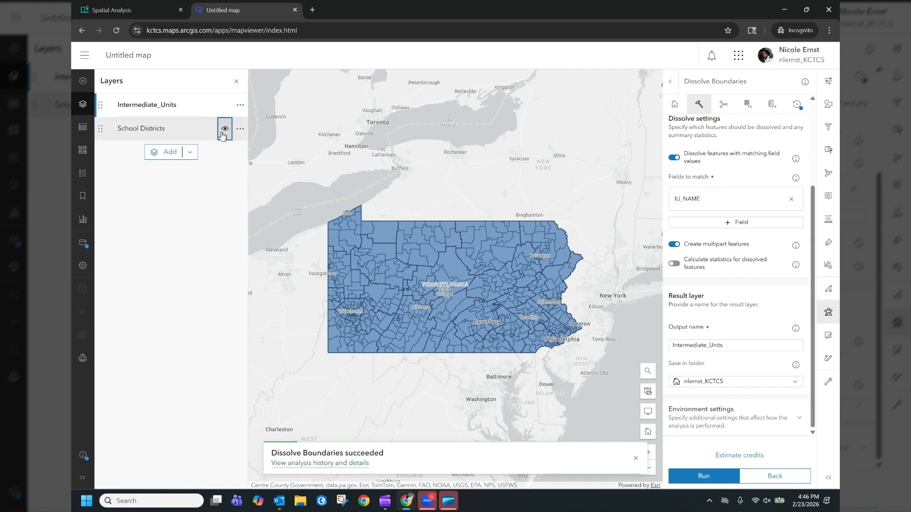
scroll(370, 314, up, 1)
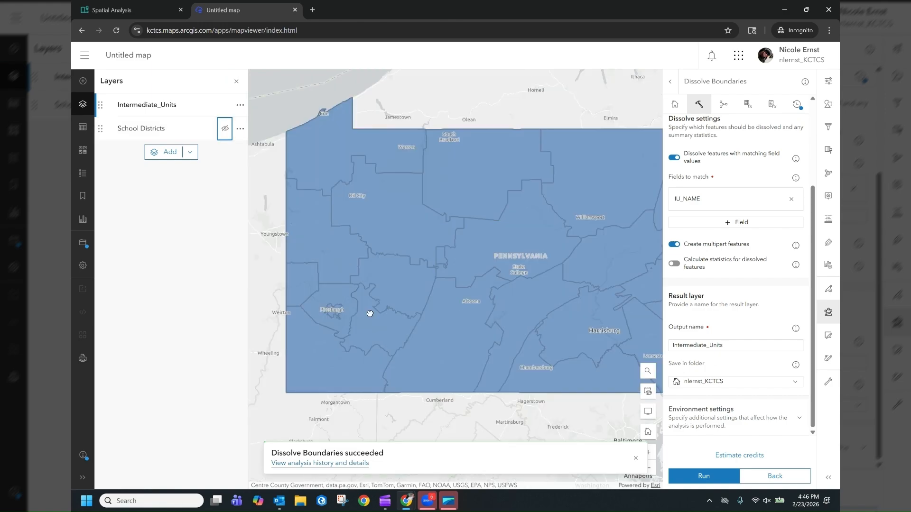
drag(498, 360, 430, 347)
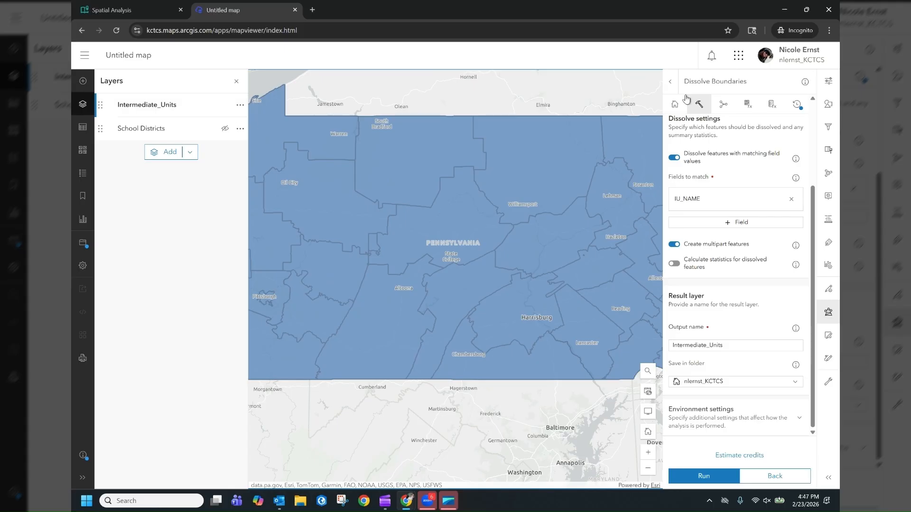
Style the Intermediate_Units layer by the IU_NAME field using Types (unique symbols), keeping the default style options.
click(671, 80)
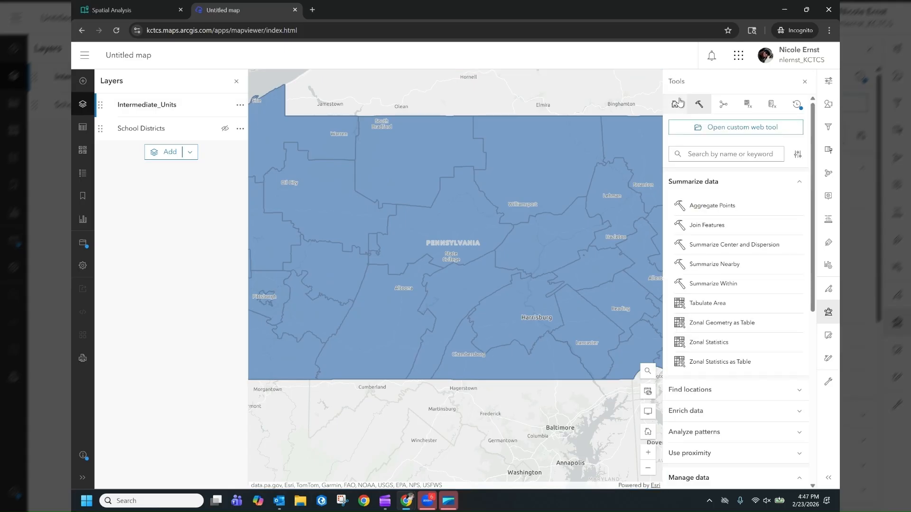
click(828, 105)
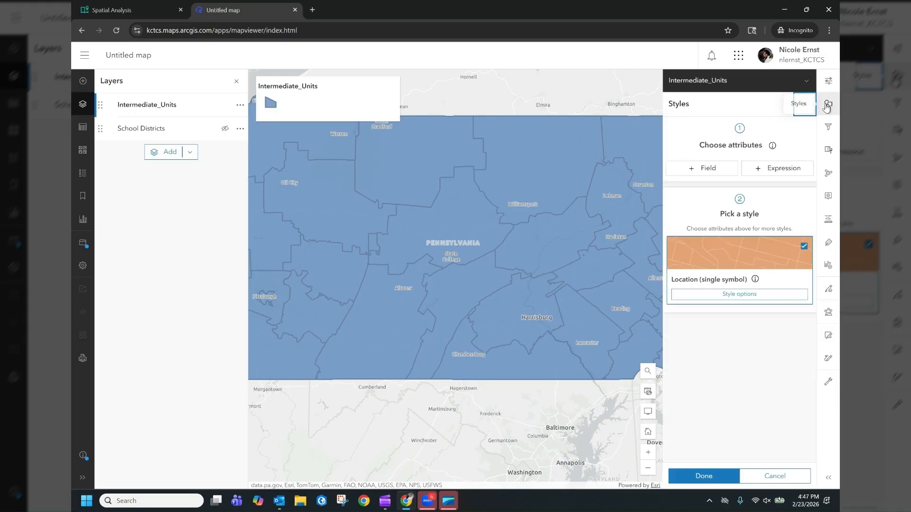
click(709, 169)
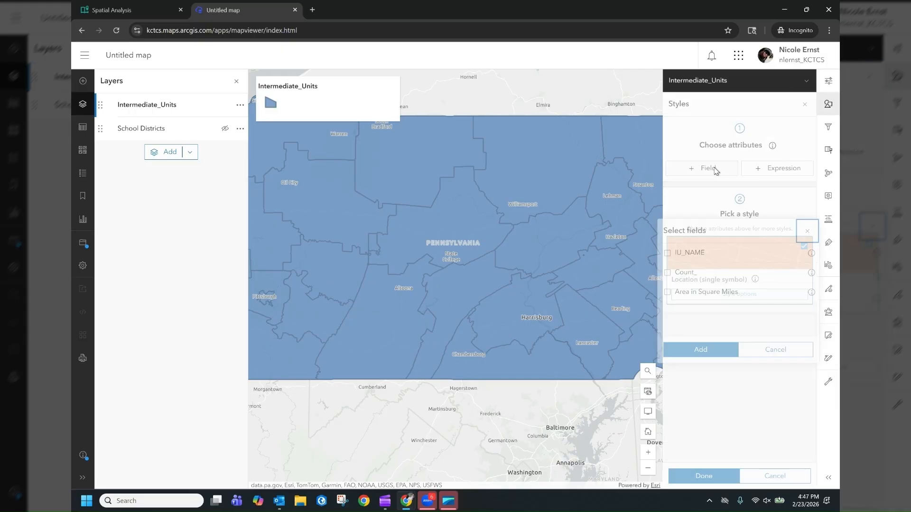
click(690, 254)
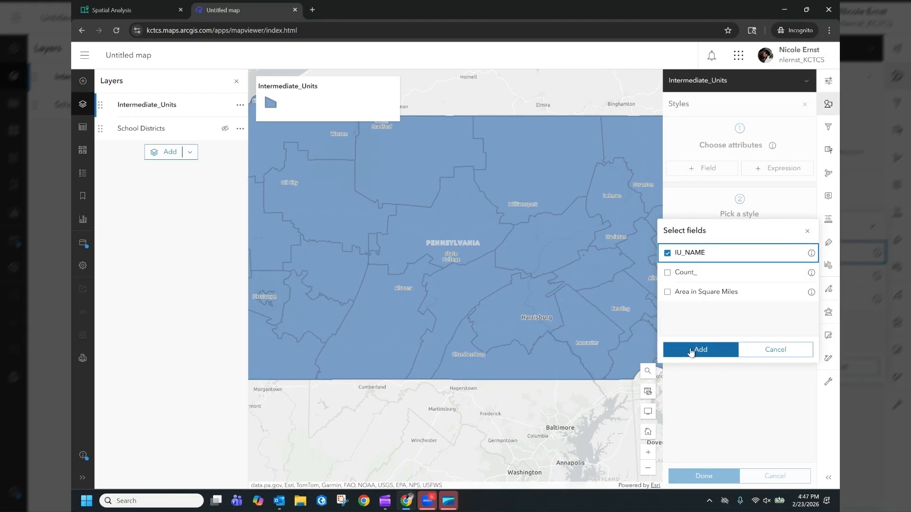
click(694, 351)
click(696, 351)
click(695, 352)
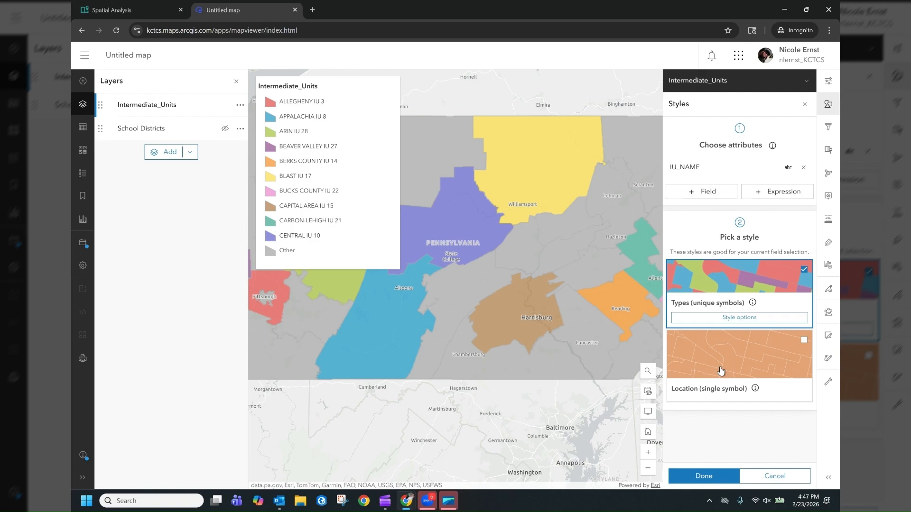
click(720, 322)
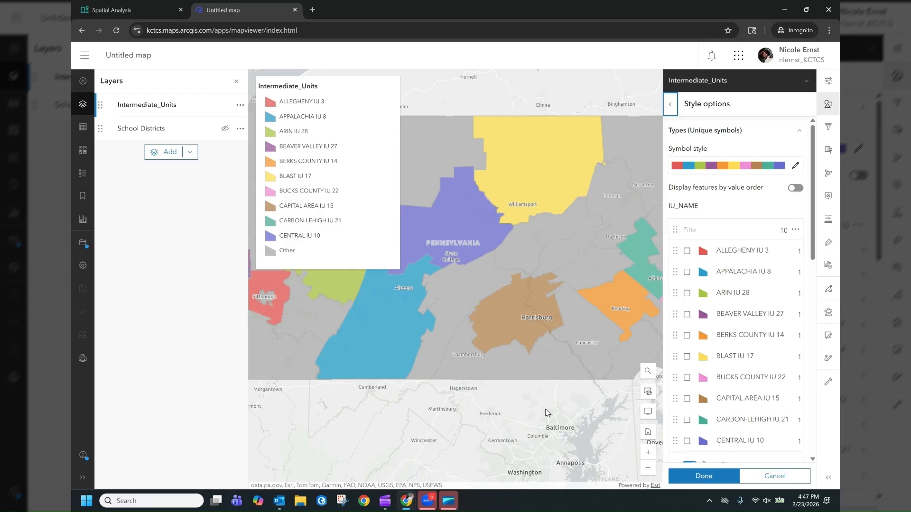
click(696, 477)
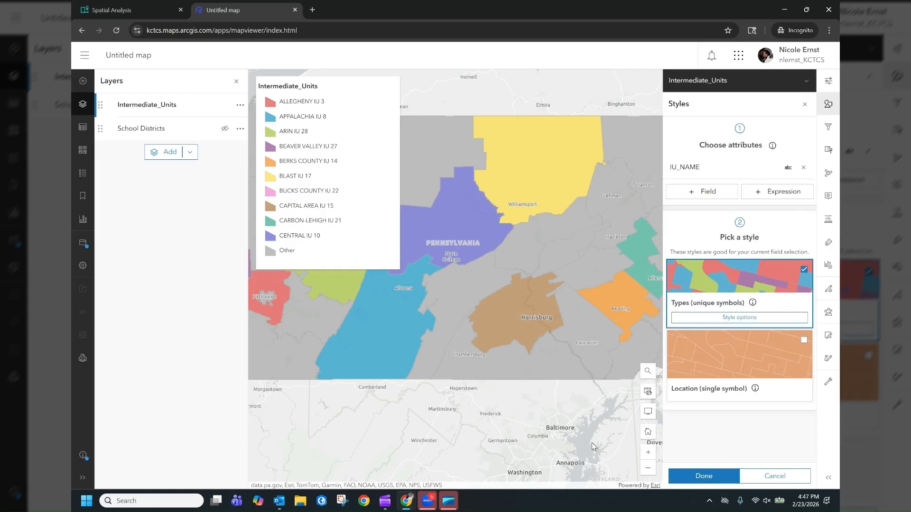